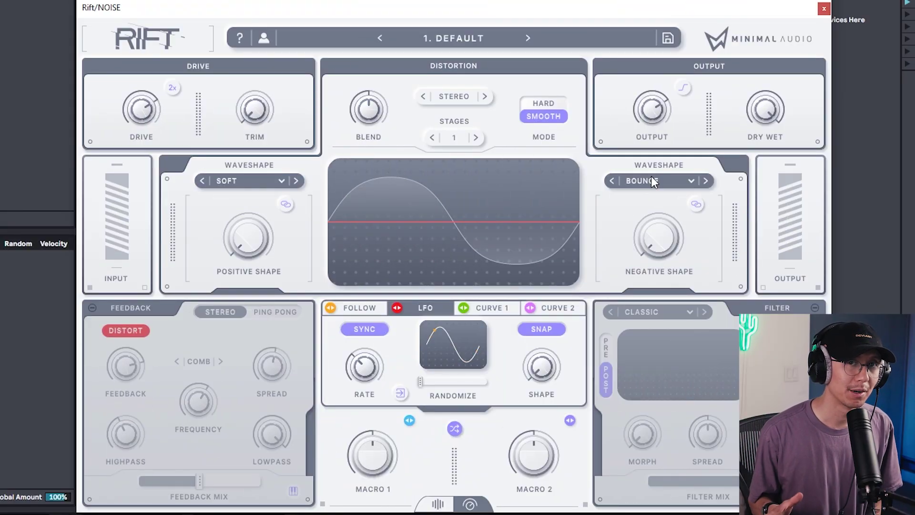
Browse the distortion types available for the positive side, including the Waveshape and Noise categories, and keep Soft.
mouse_move(256, 215)
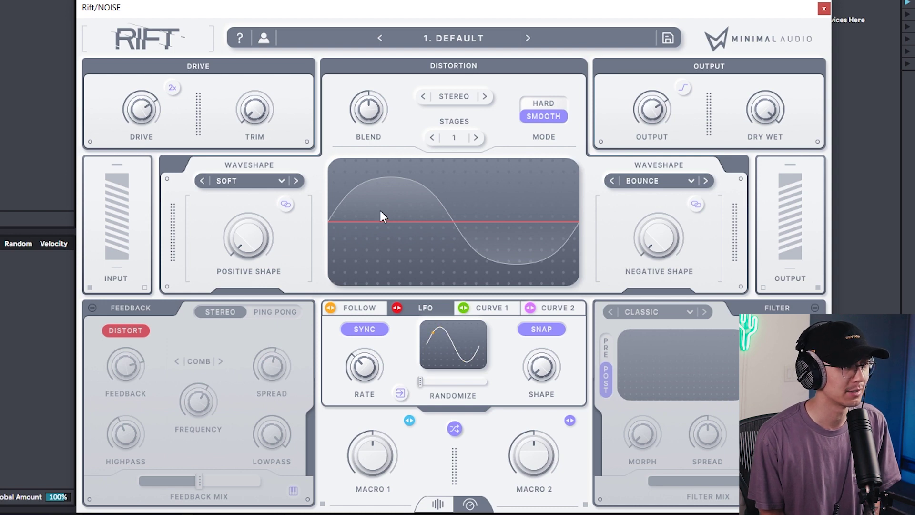
click(281, 180)
mouse_move(284, 202)
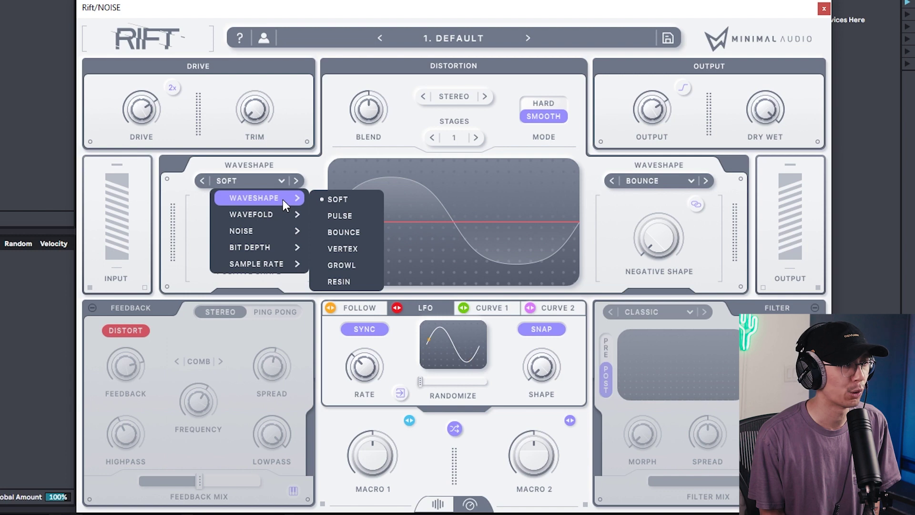
mouse_move(282, 230)
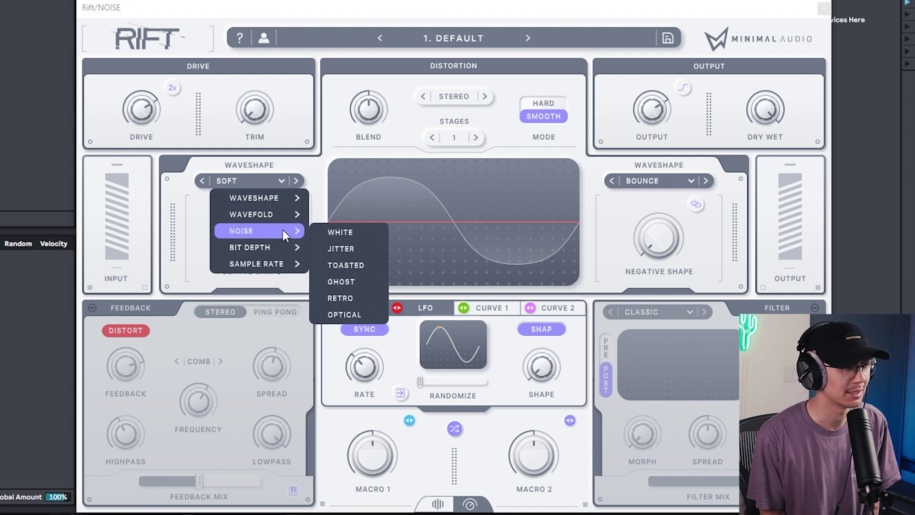
key(Escape)
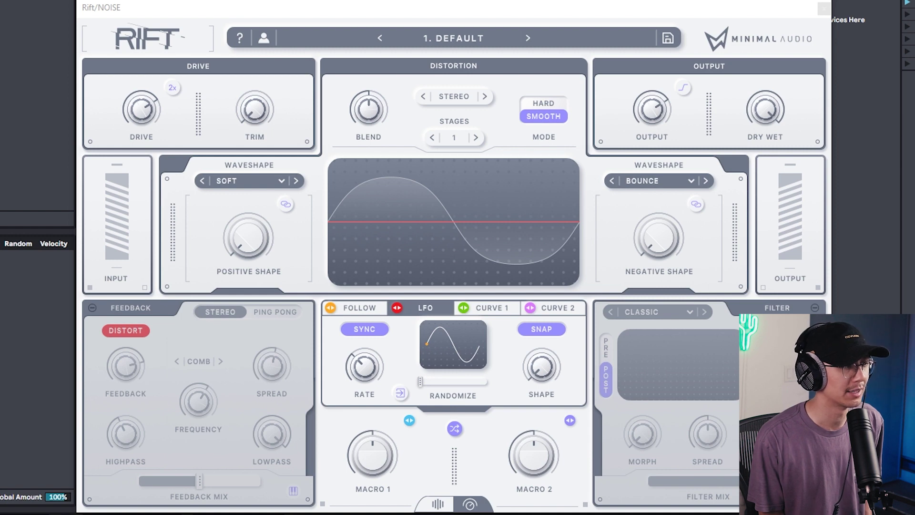
Raise the drive and increase both the positive and negative shape amounts to distort the waveform strongly.
drag(248, 233, 259, 259)
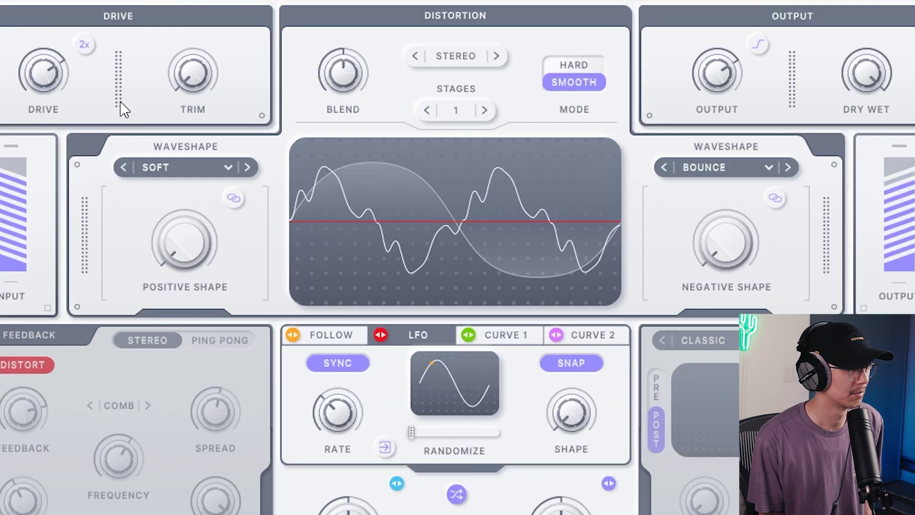
drag(42, 69, 41, 45)
drag(193, 246, 179, 102)
drag(725, 236, 699, 81)
mouse_move(693, 288)
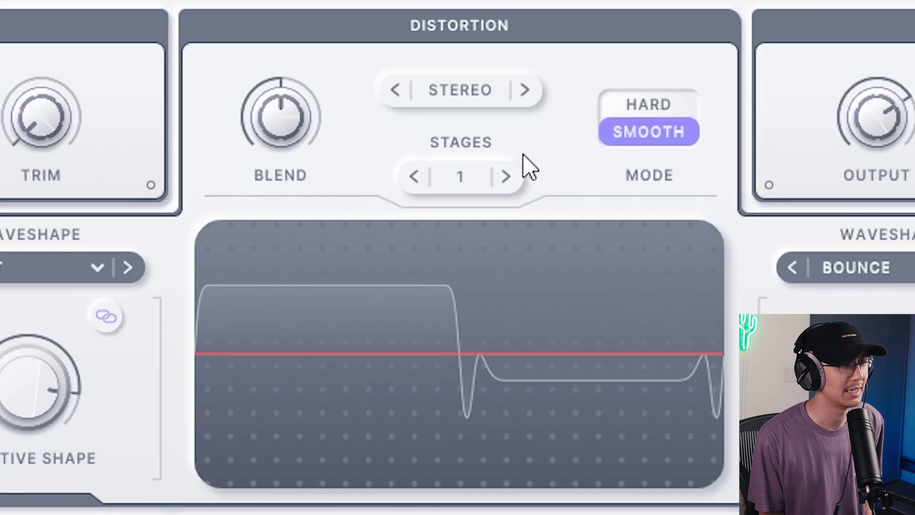
Set the number of distortion stages to 6.
click(507, 177)
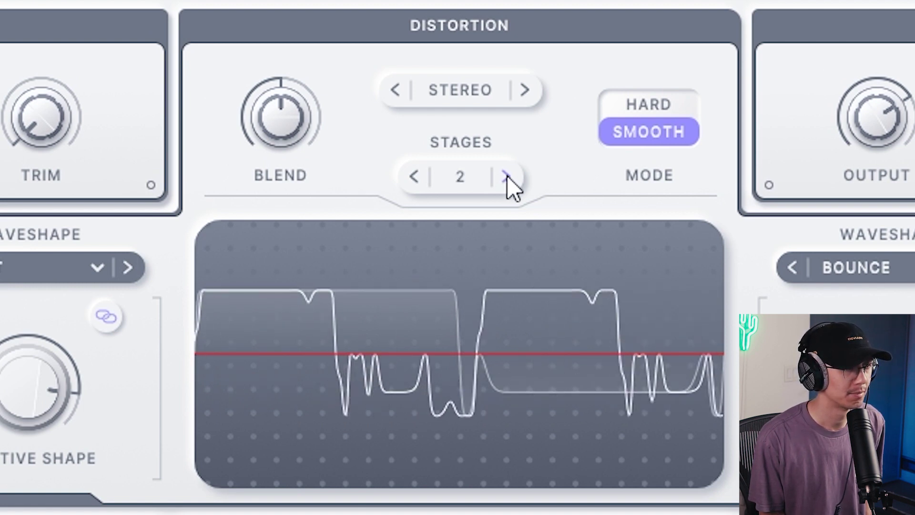
click(507, 177)
click(507, 178)
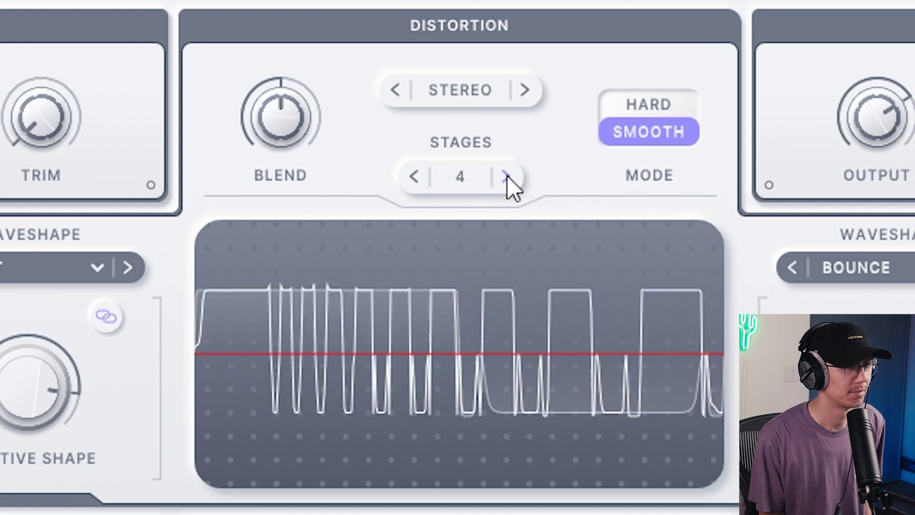
click(507, 177)
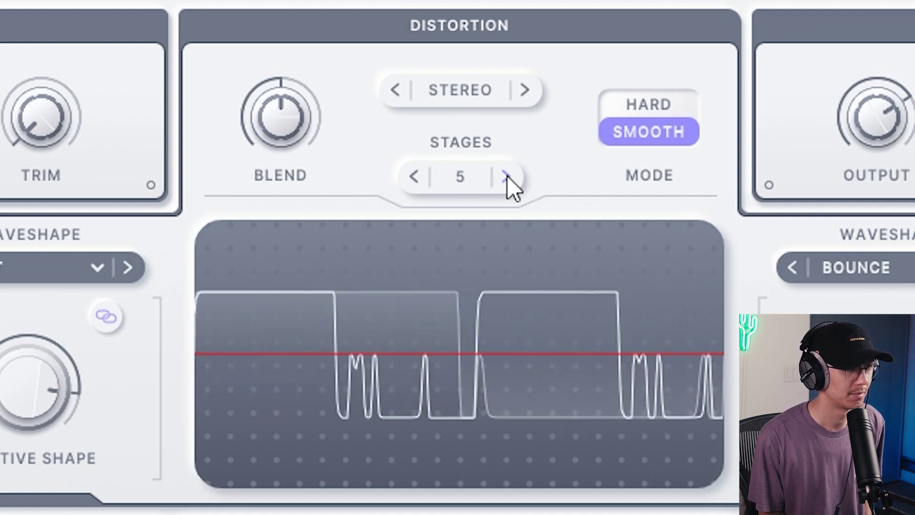
click(507, 177)
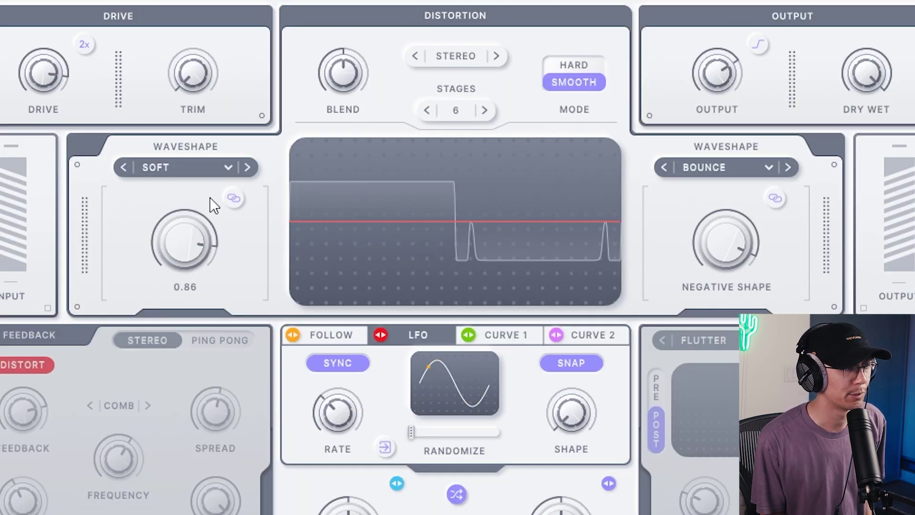
Cycle the positive side's distortion type forward from Soft, through Vertex and on to the types after it.
click(247, 167)
click(247, 167)
click(247, 167)
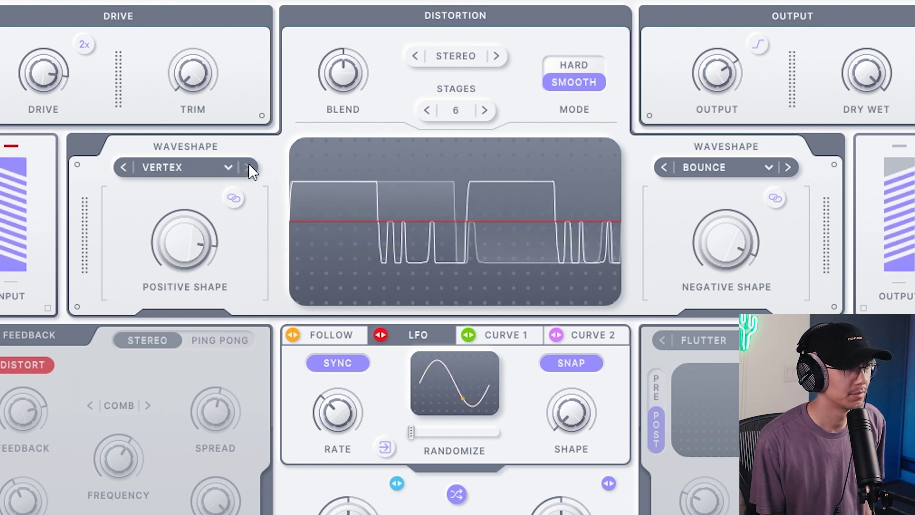
click(248, 168)
click(248, 167)
click(248, 168)
Set the negative side's distortion to the Retro noise type and the positive side's to the Edge wavefold.
click(793, 167)
click(793, 166)
click(793, 165)
click(793, 166)
click(793, 163)
click(793, 163)
click(793, 162)
click(793, 162)
click(248, 167)
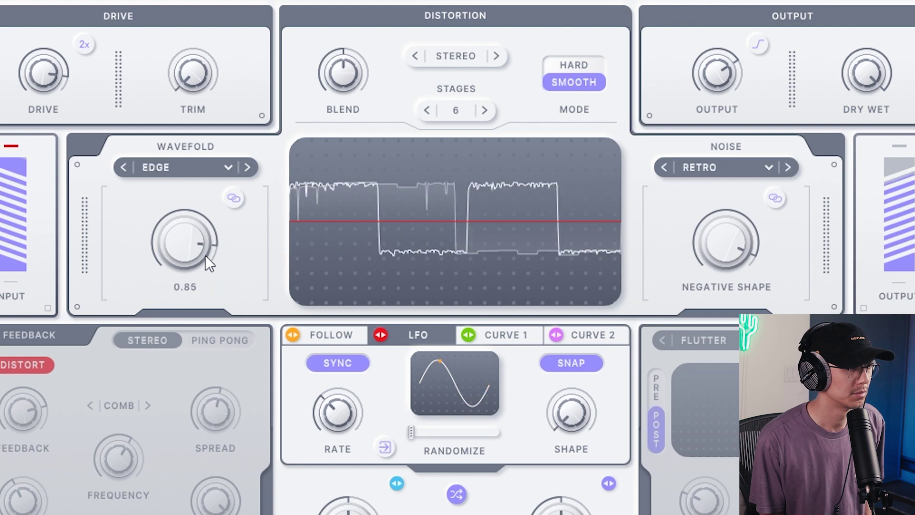
Adjust both shape amounts, lowering the negative one, and switch the positive side to the Harmonic wavefold.
drag(205, 255, 217, 233)
drag(720, 238, 725, 382)
click(248, 167)
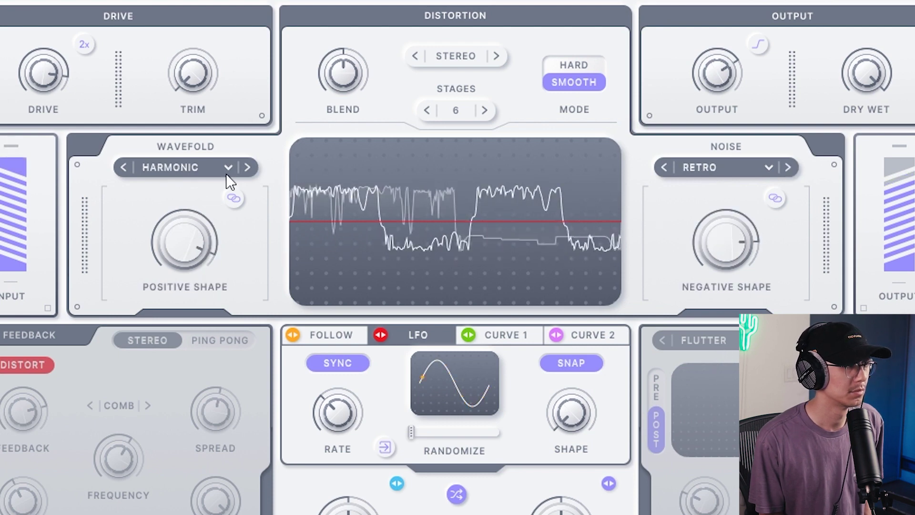
Switch the positive side to the Rubber wavefold and the negative side to Optical noise, readjusting both shape amounts.
click(250, 165)
drag(218, 250, 195, 246)
drag(725, 241, 794, 168)
click(788, 166)
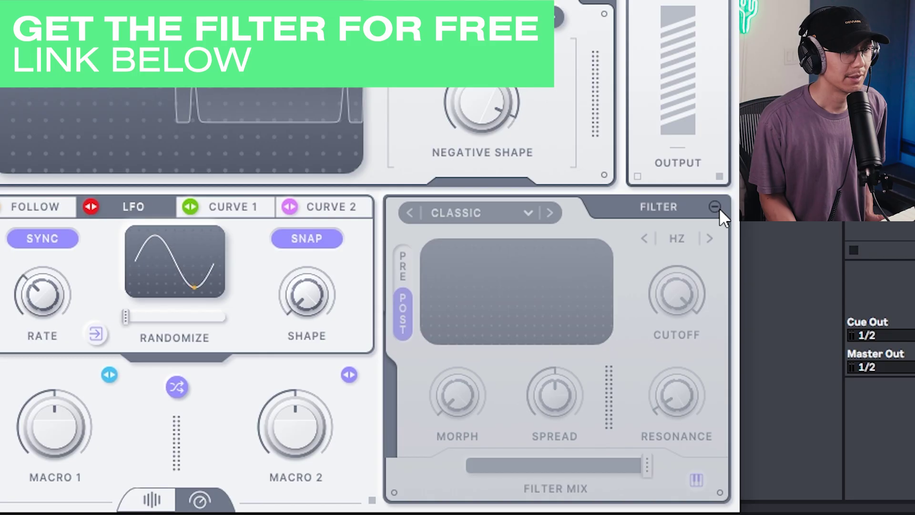
Turn on the filter, keep the Classic type, and set its resonance to 25% and cutoff to 329 Hz.
click(715, 207)
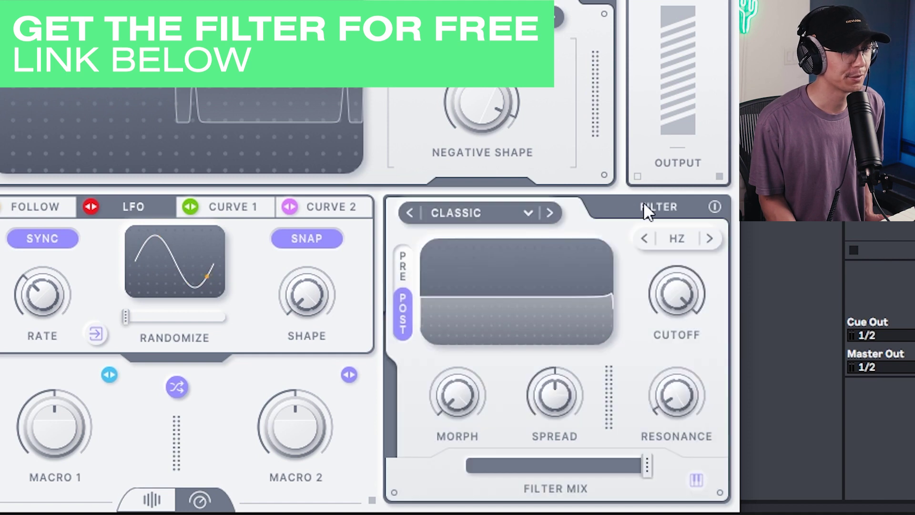
click(528, 213)
mouse_move(527, 239)
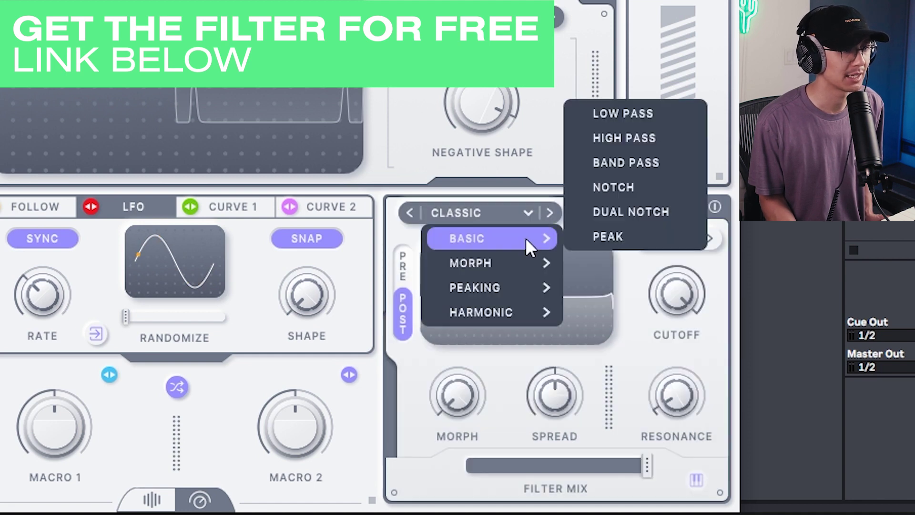
click(586, 223)
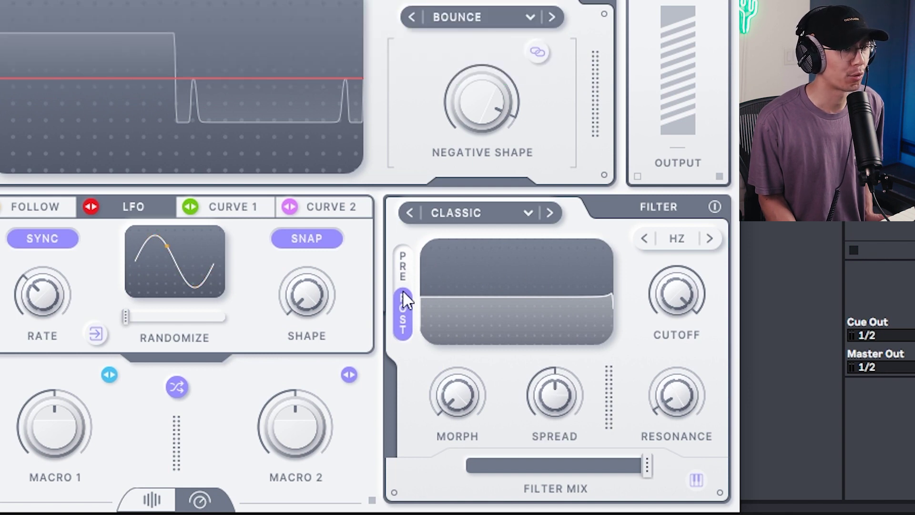
drag(677, 296, 670, 368)
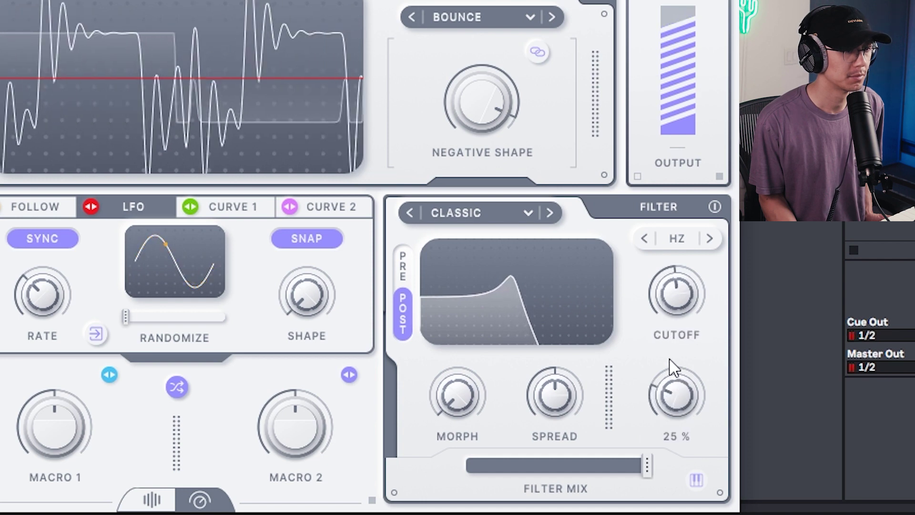
drag(680, 294, 684, 317)
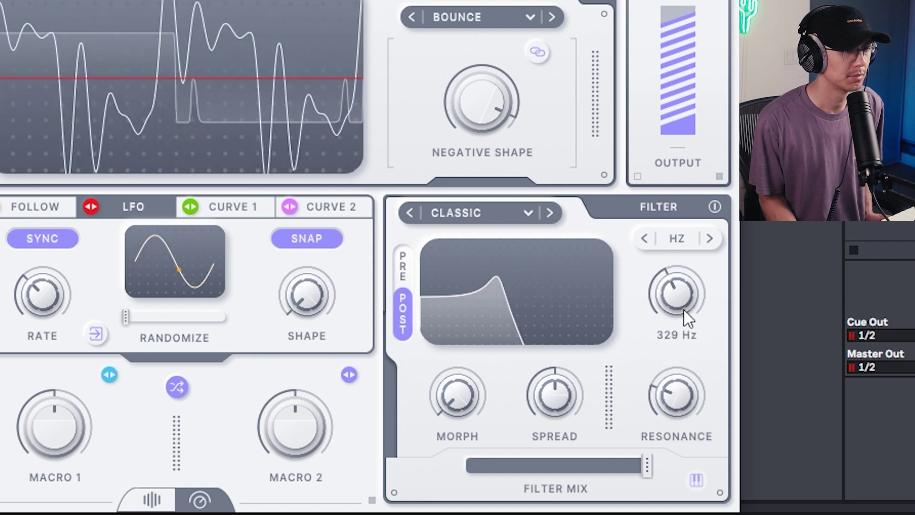
Step the filter type forward from Classic to Flutter, varying the morph amount along the way.
mouse_move(452, 398)
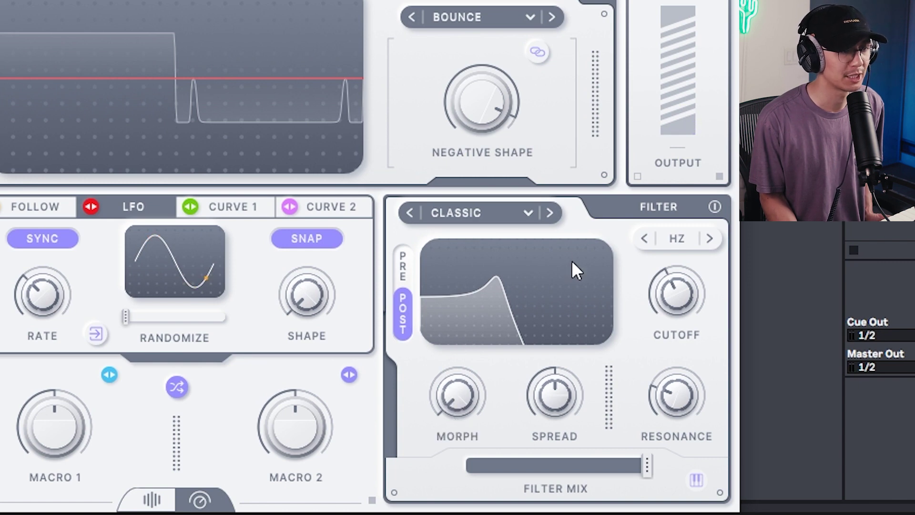
drag(453, 401, 474, 298)
click(549, 214)
drag(470, 395, 461, 456)
drag(458, 413, 454, 381)
click(549, 213)
click(549, 213)
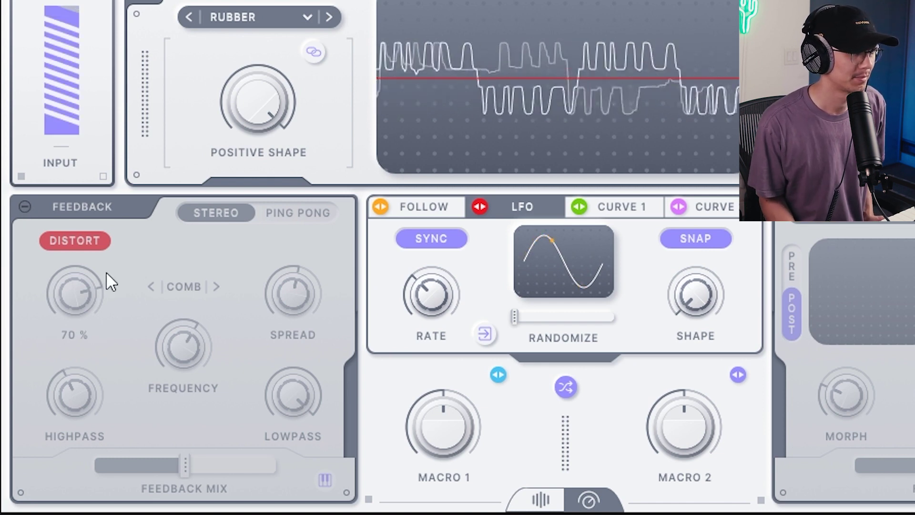
Turn on the feedback section and raise its comb frequency.
click(22, 206)
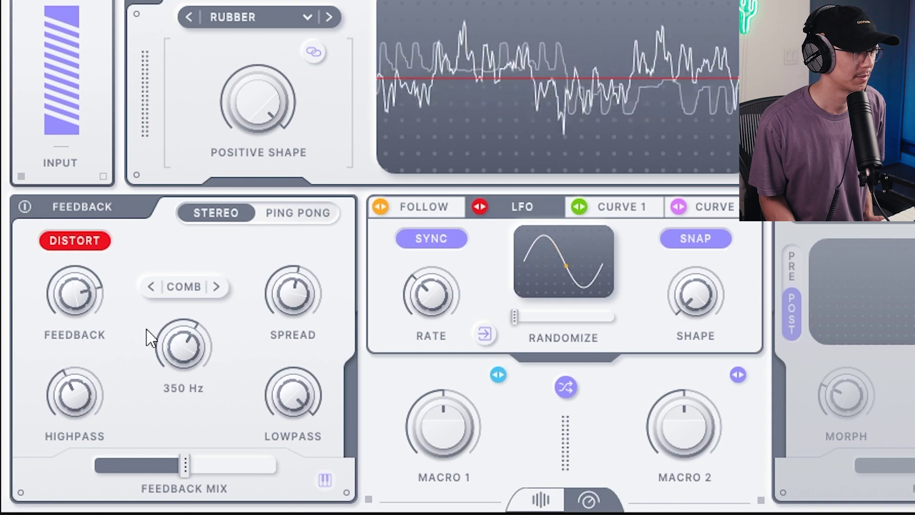
drag(186, 350, 181, 319)
mouse_move(82, 309)
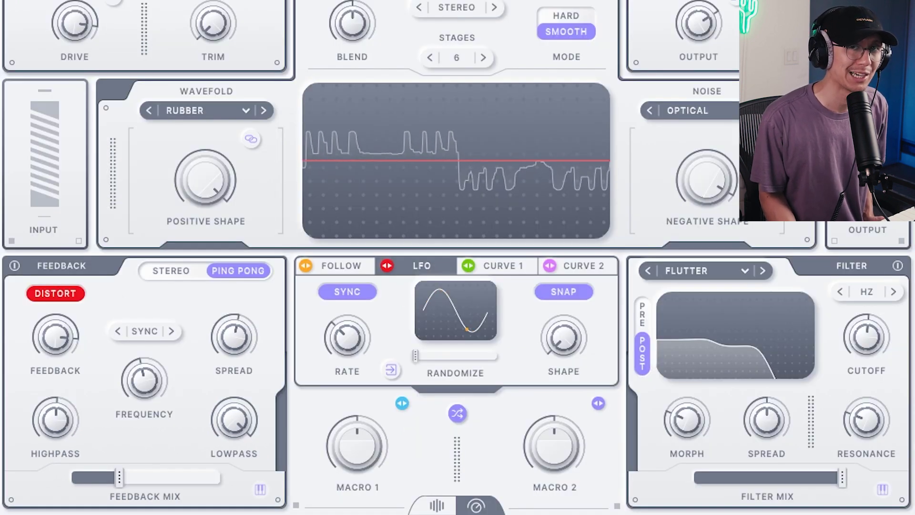
Increase the synced feedback frequency setting and the filter's morph amount.
drag(136, 383, 154, 364)
drag(688, 413, 695, 385)
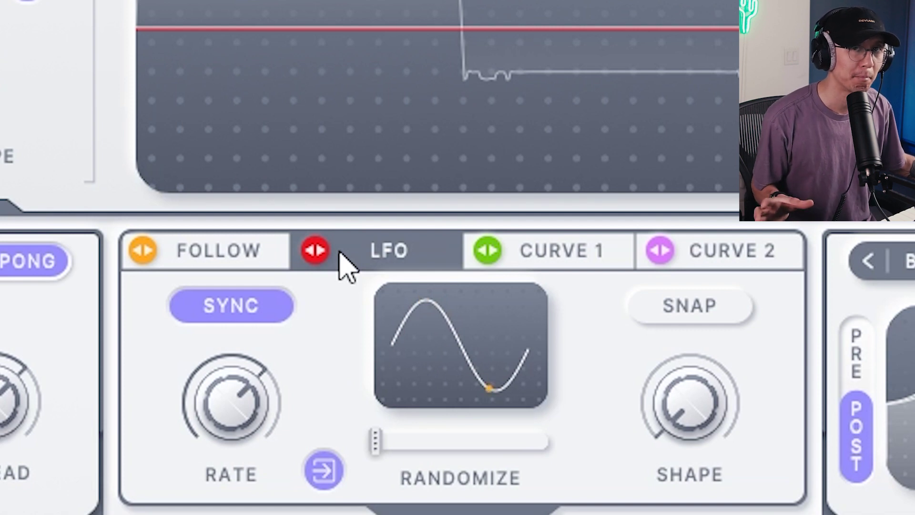
Examine the Follow modulator's attack, gain and release controls, and return to the LFO settings.
click(231, 257)
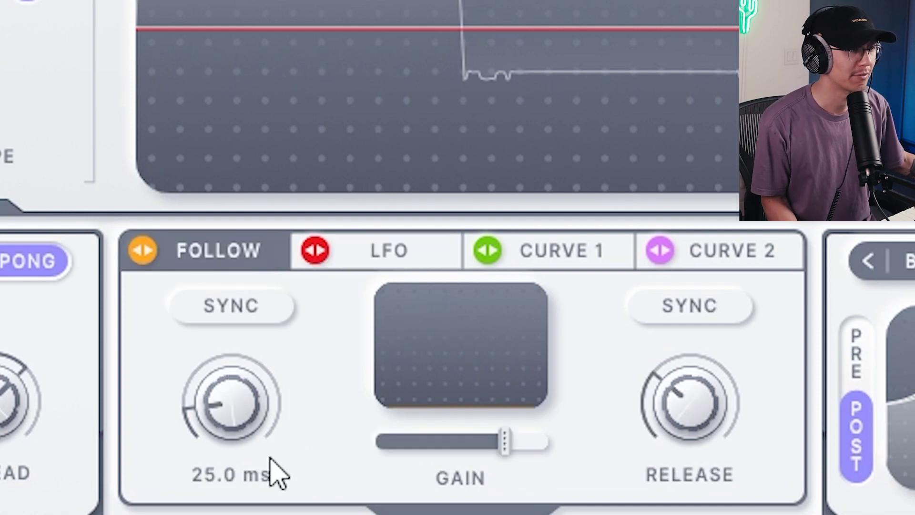
mouse_move(161, 377)
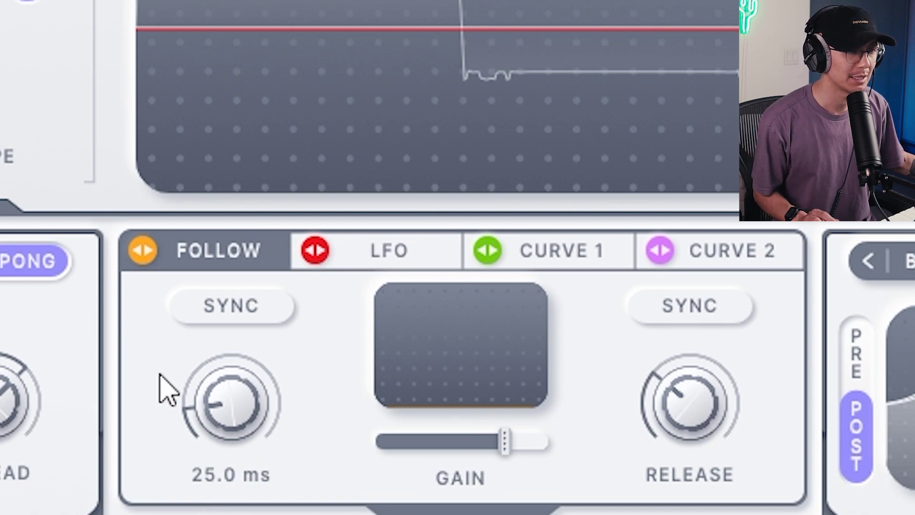
click(395, 245)
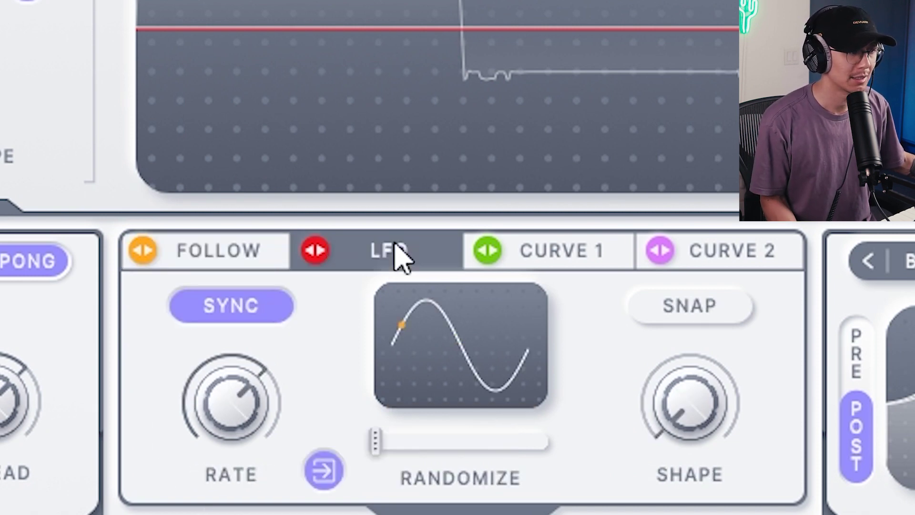
Reshape Curve 1 by moving its peak earlier and adding one point on each of the two slopes.
click(527, 251)
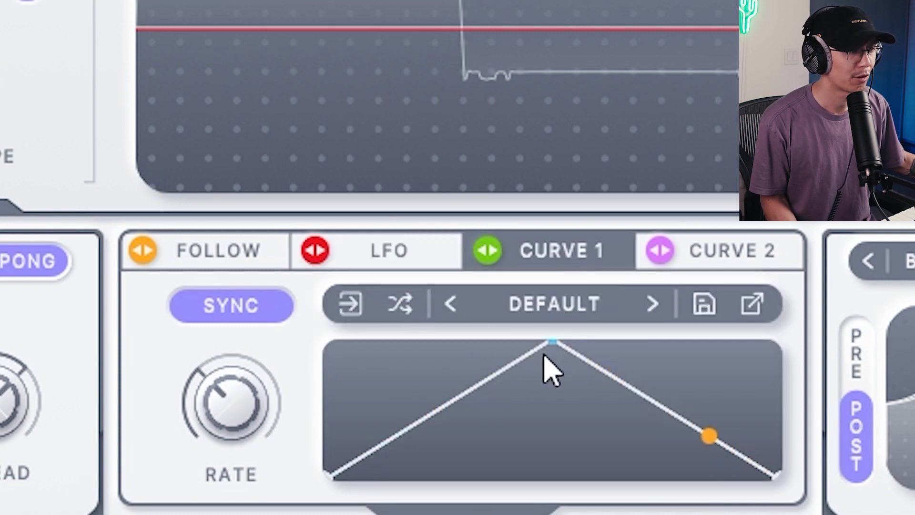
drag(552, 352, 438, 347)
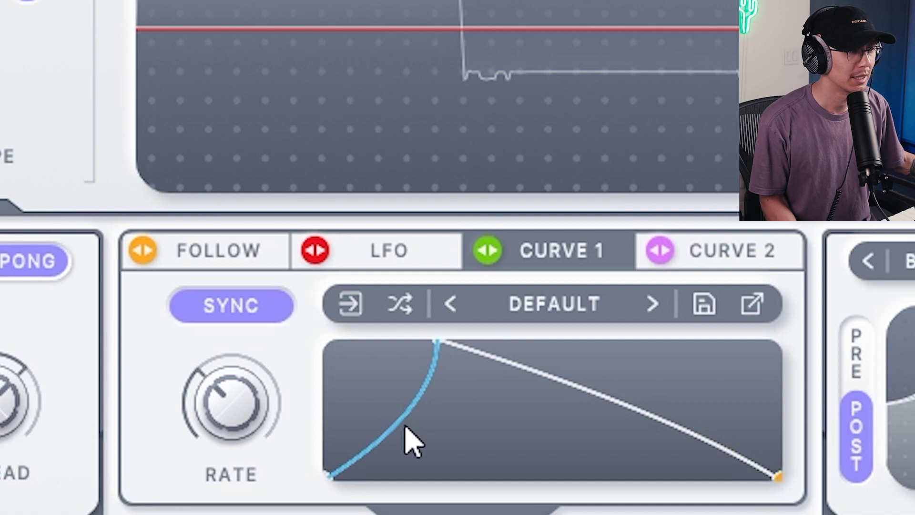
click(404, 426)
click(624, 419)
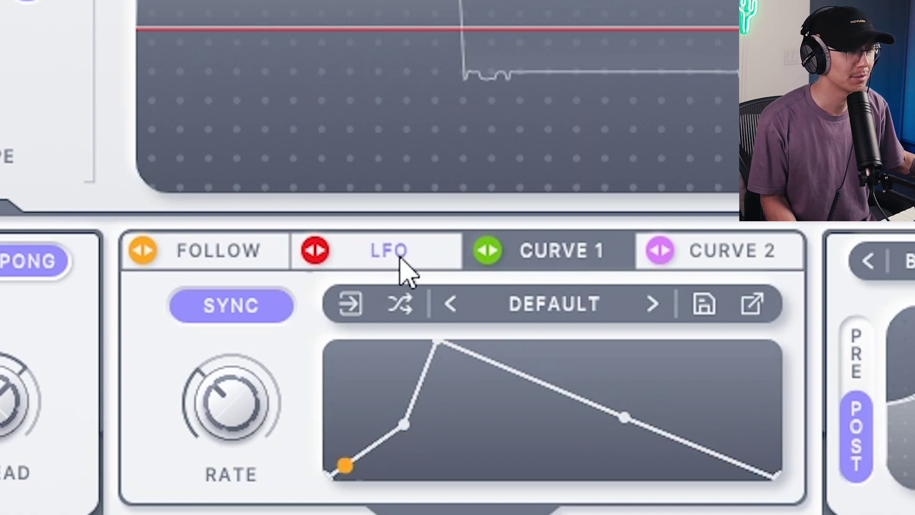
Try the LFO's randomize amount at 46%, and return it to 0%.
click(401, 271)
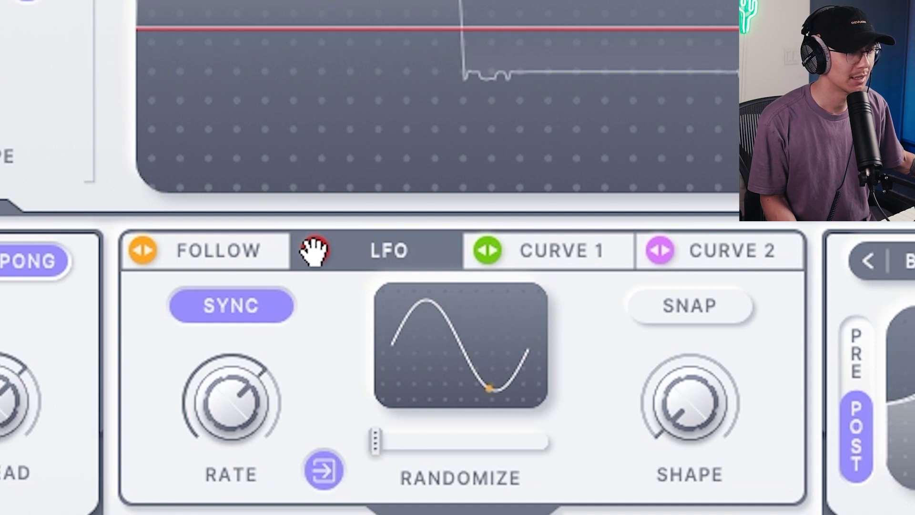
drag(374, 441, 530, 463)
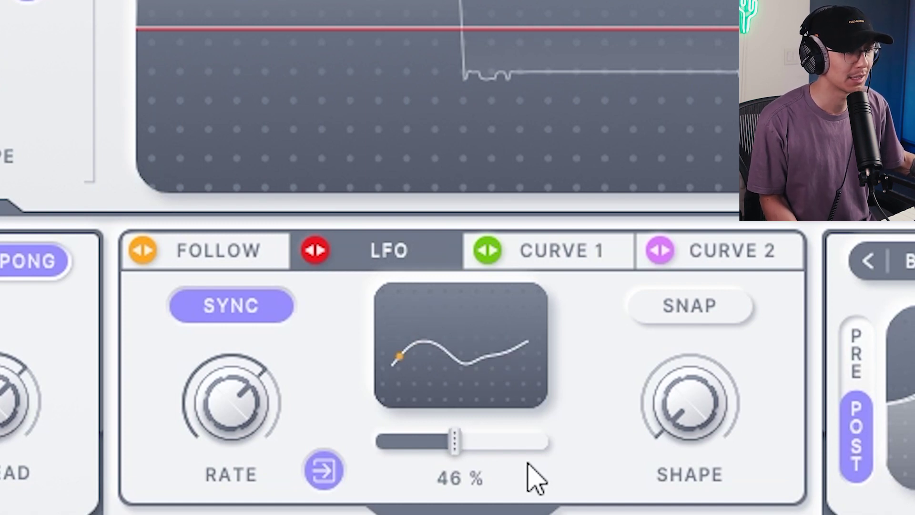
drag(454, 441, 259, 476)
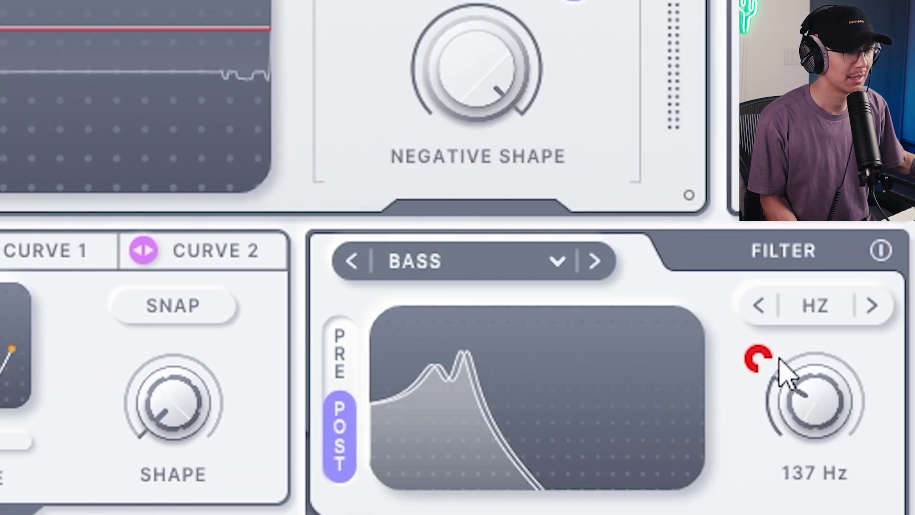
Adjust the LFO's modulation depth on the filter cutoff.
drag(760, 359, 756, 286)
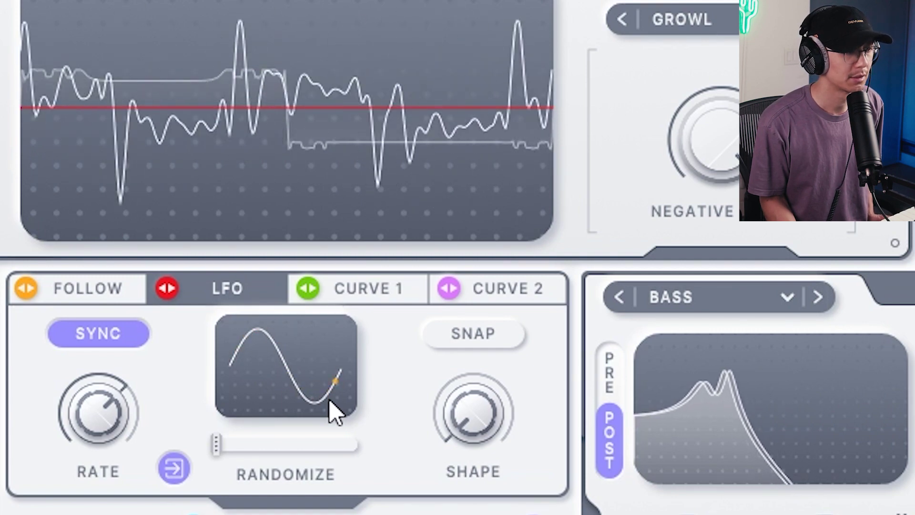
mouse_move(272, 447)
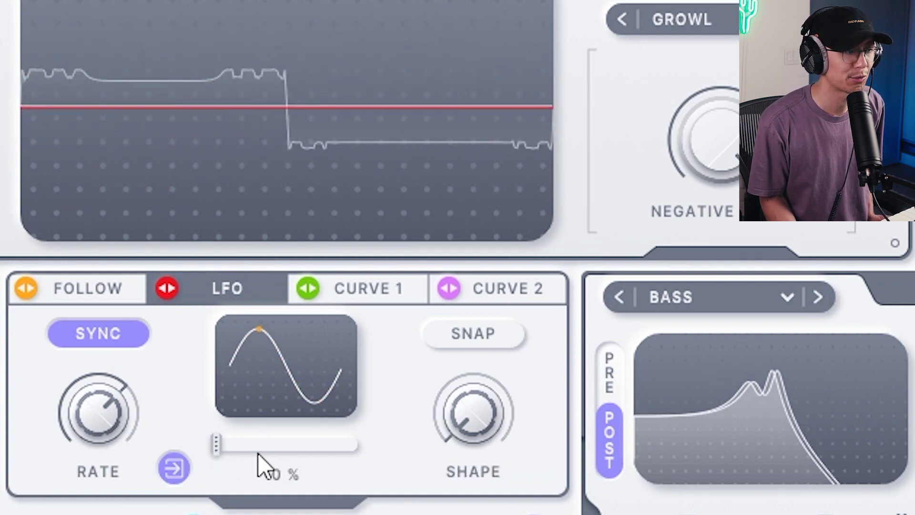
Raise the LFO's randomize amount to about the middle of its range.
drag(218, 446, 306, 446)
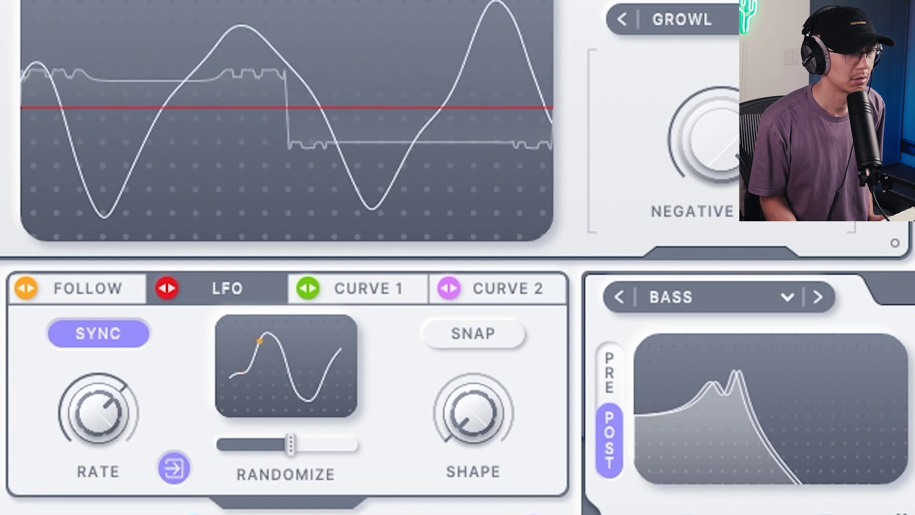
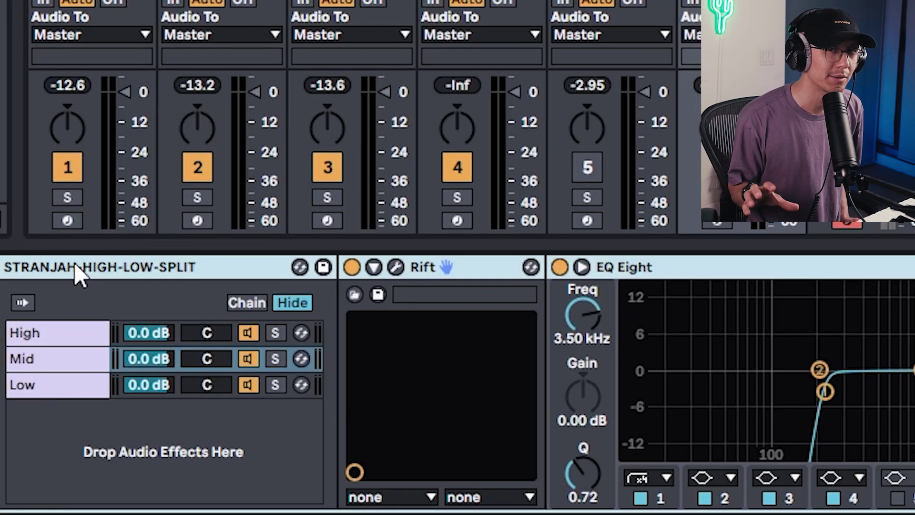
Examine the devices and EQ Eight crossover filters on the High, Mid and Low chains of the STRANJAH-HIGH-LOW-SPLIT rack.
click(83, 337)
click(84, 367)
click(82, 393)
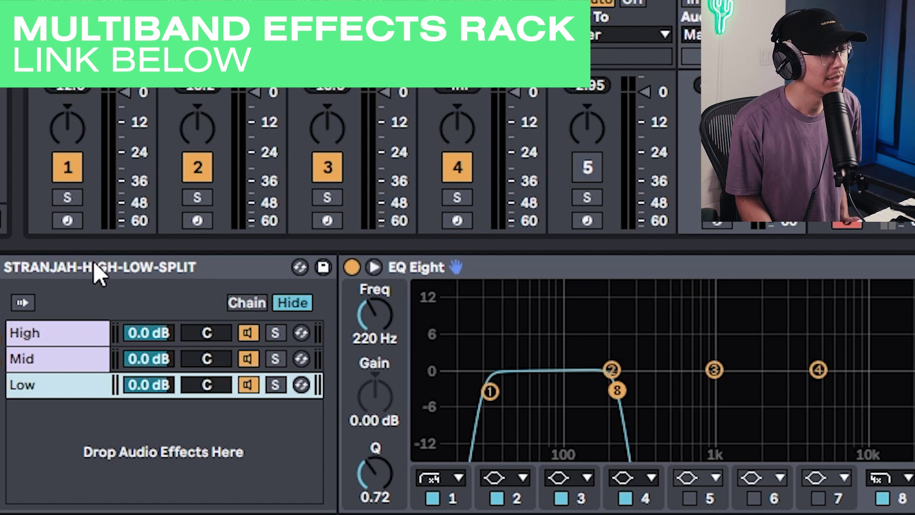
click(73, 333)
click(67, 353)
click(79, 333)
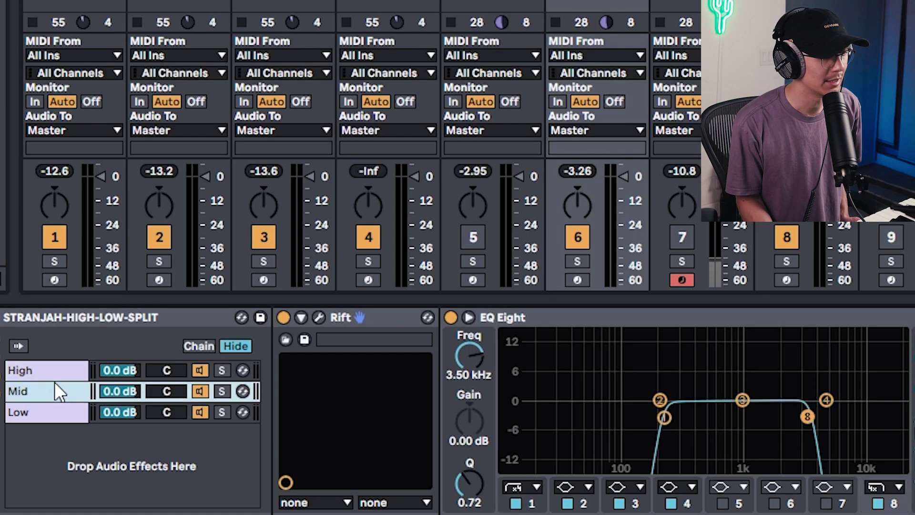
click(59, 393)
click(56, 414)
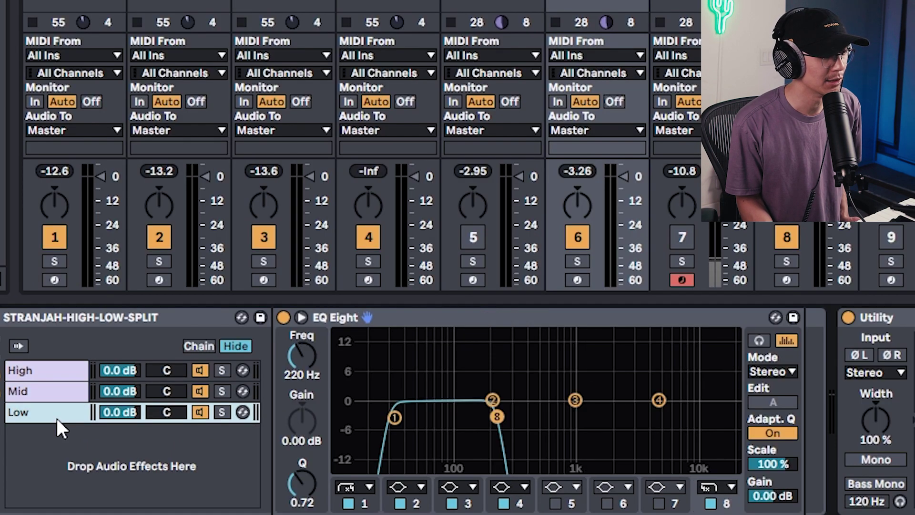
click(56, 373)
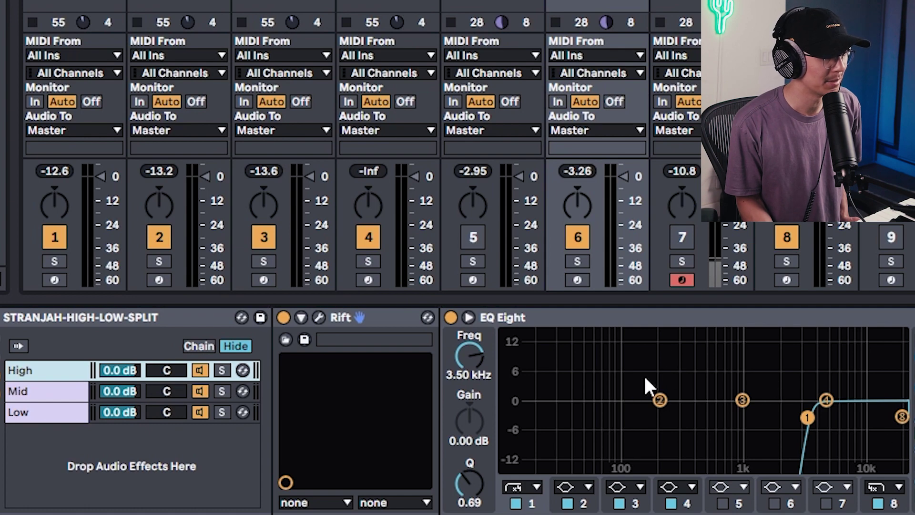
click(29, 394)
click(6, 411)
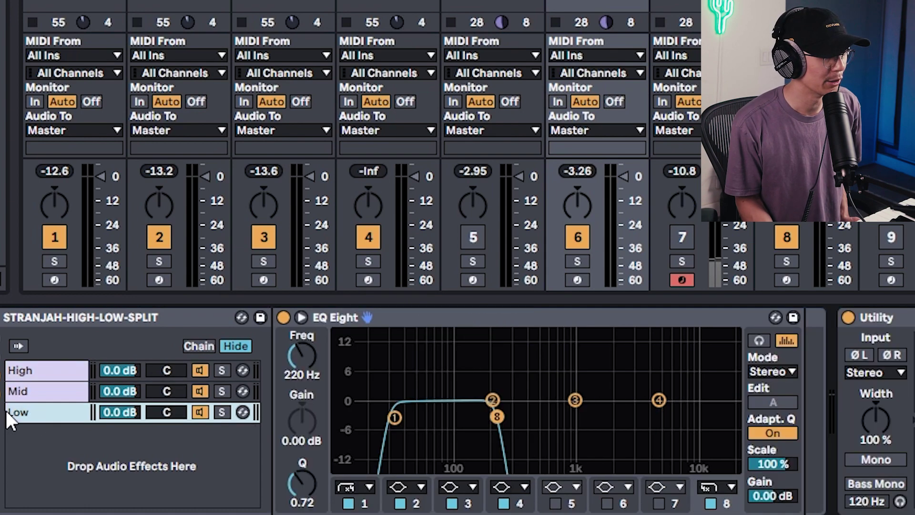
click(41, 384)
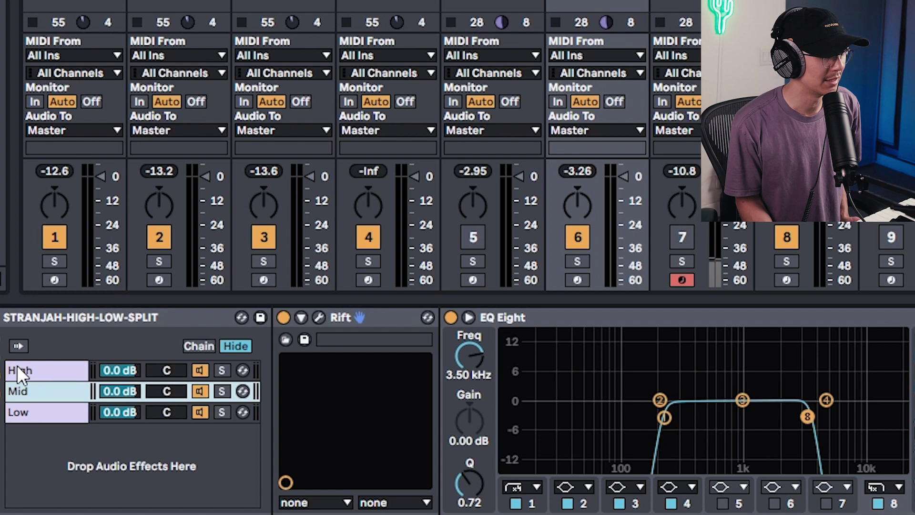
Open the Rift windows of the High and Mid chains and place them side by side.
click(30, 373)
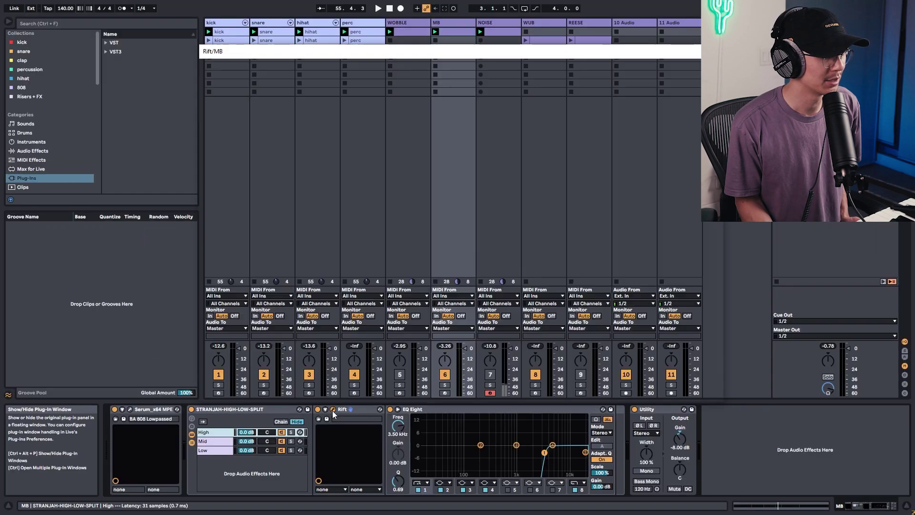
click(318, 316)
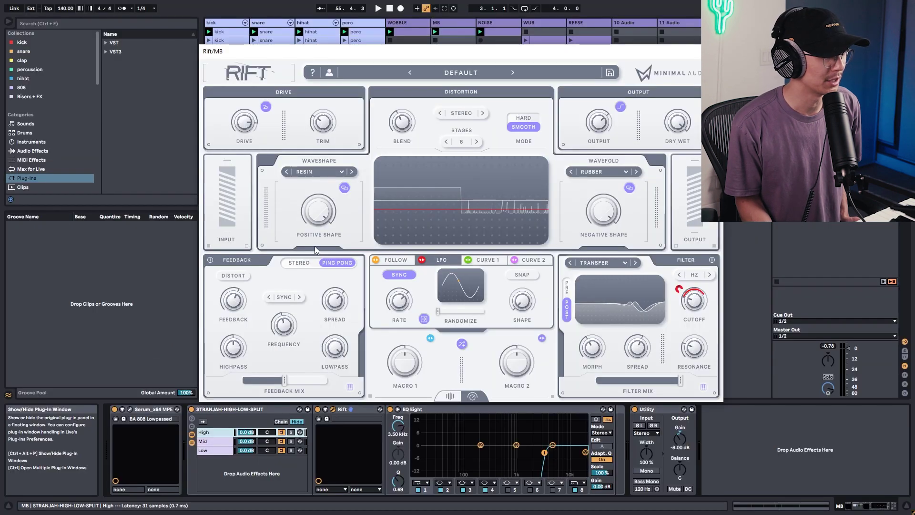
click(215, 441)
click(334, 414)
drag(300, 52, 446, 53)
Audition the split rack with the High and Mid chains muted, and re-enable first High, and after it Mid.
click(282, 432)
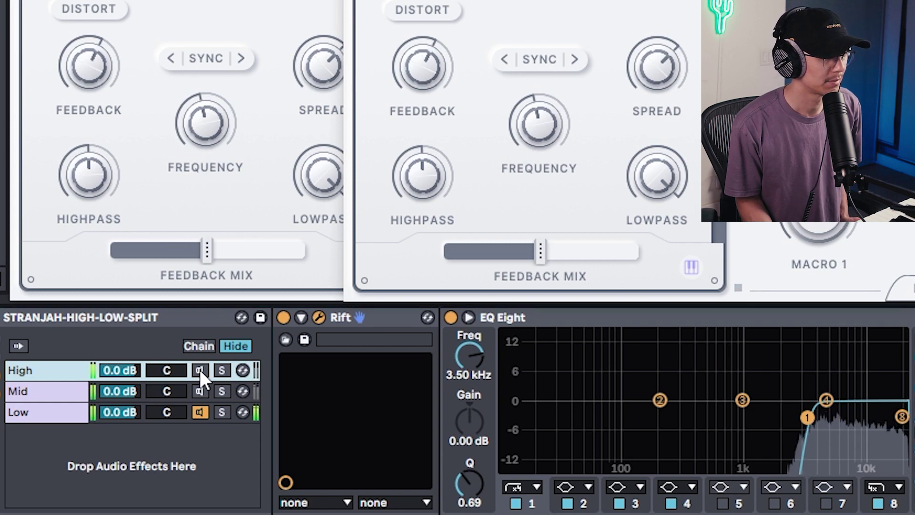
click(199, 370)
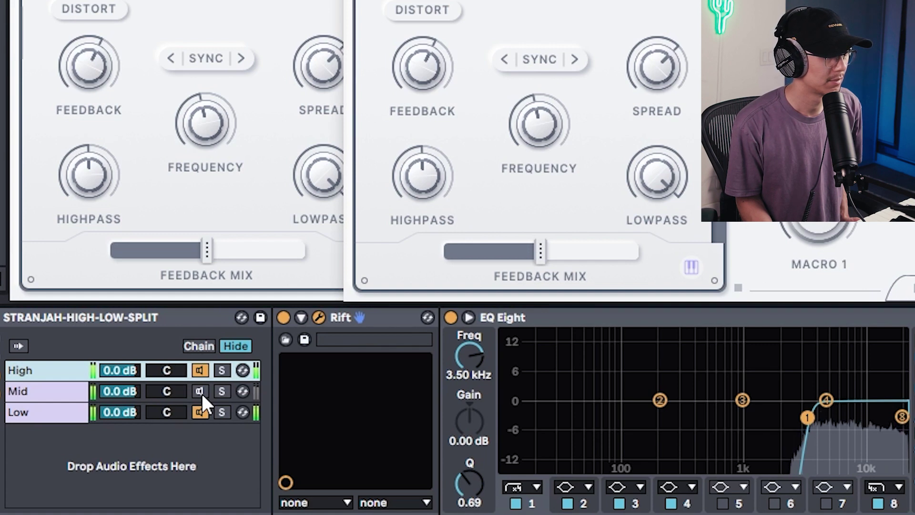
click(200, 392)
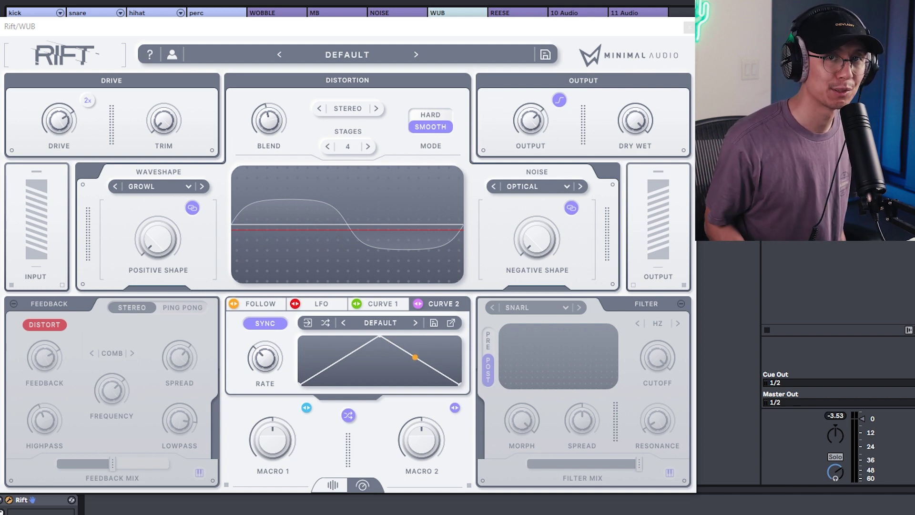
Start playback and raise the drive of the Rift instance on the WUB track.
click(76, 133)
key(space)
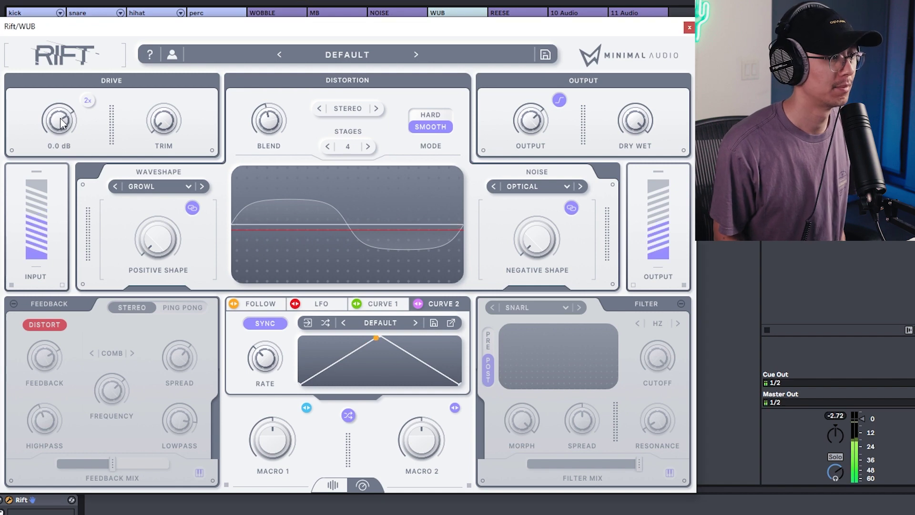
drag(76, 134, 65, 110)
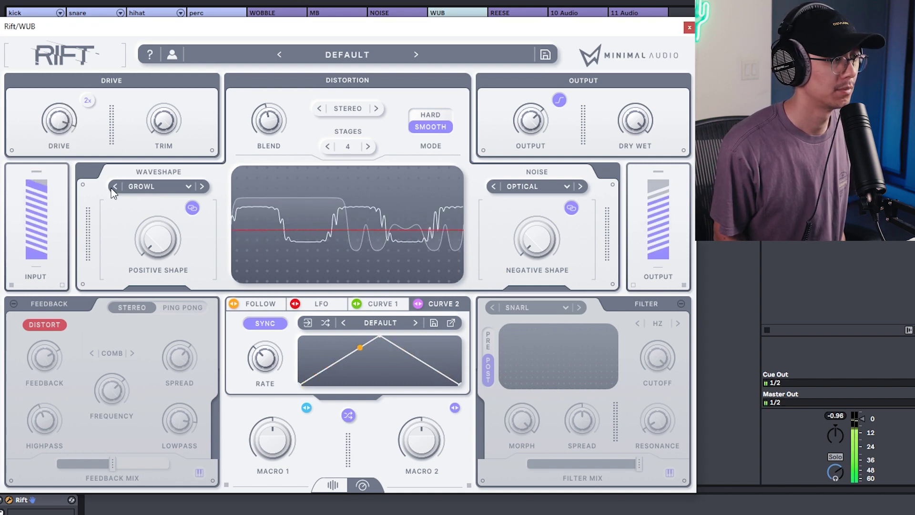
Unlink the two shapers and raise their shape amounts, using Edge for the positive side and Growl for the negative side.
drag(158, 246, 154, 166)
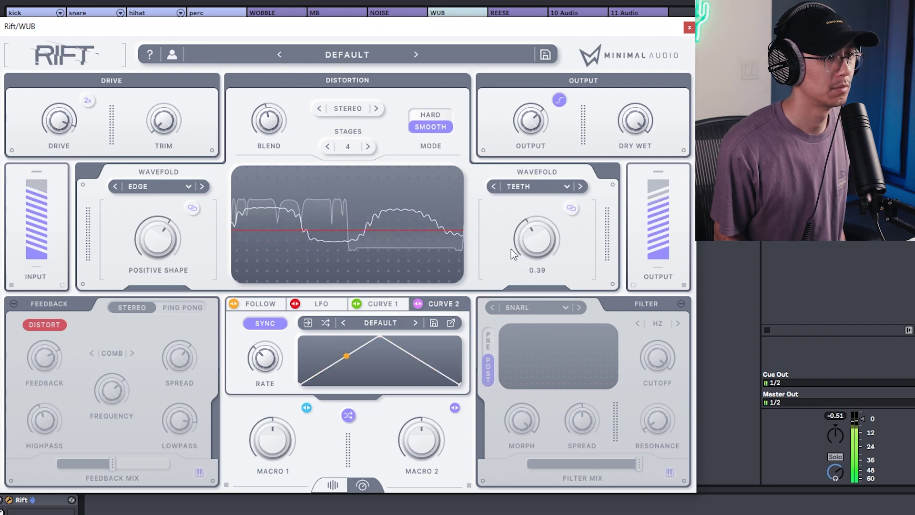
drag(528, 246, 528, 176)
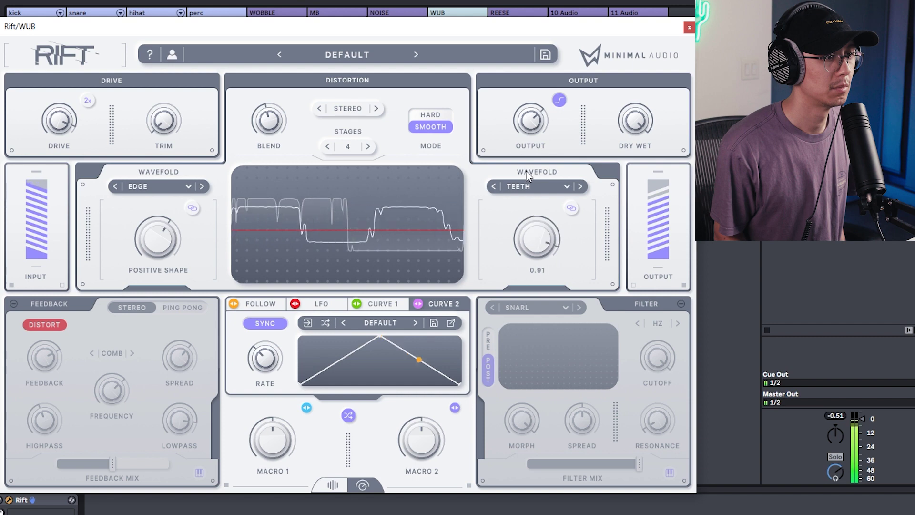
click(493, 185)
click(492, 186)
click(492, 186)
click(493, 186)
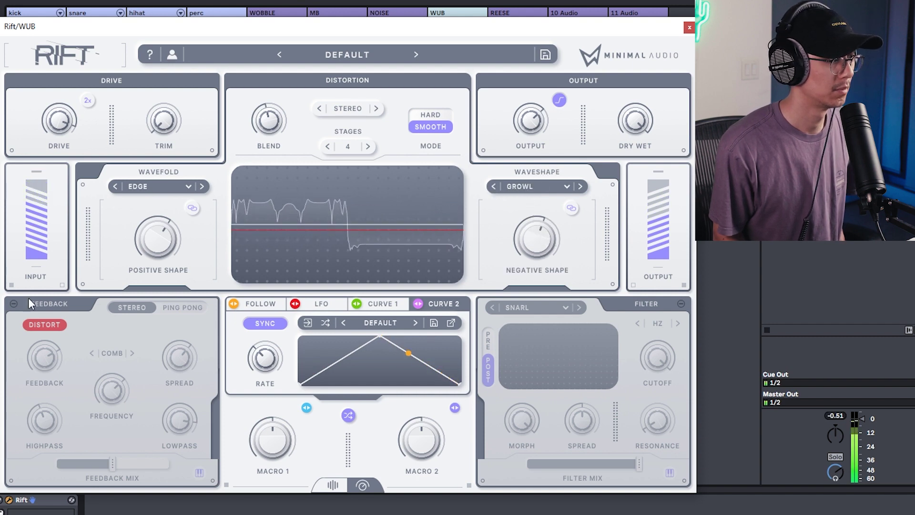
Enable the feedback section in Trip mode with about 28% feedback, and reduce the feedback mix to a small amount.
click(14, 304)
drag(39, 365, 43, 361)
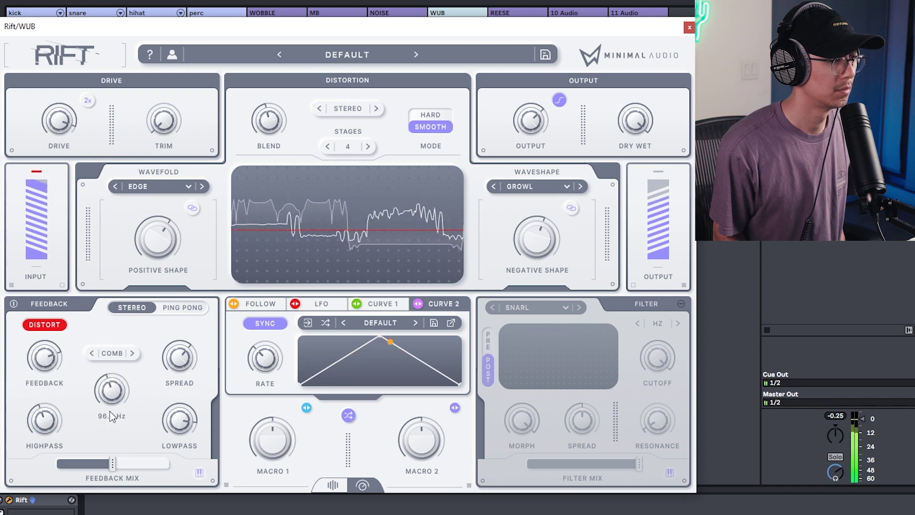
drag(112, 464, 94, 465)
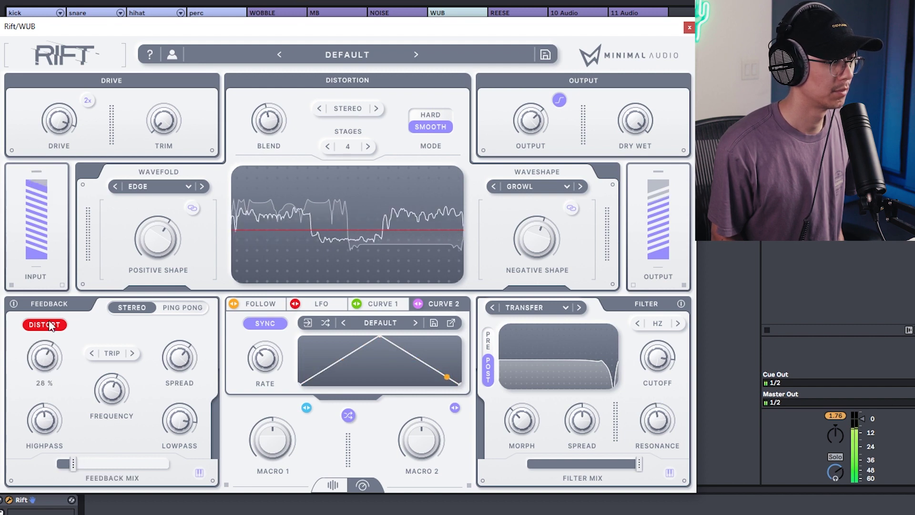
drag(52, 382, 55, 375)
Switch the filter to Classic with 0% morph, lower its resonance, and set the cutoff to about 2.66 kHz.
click(579, 307)
drag(521, 420, 530, 465)
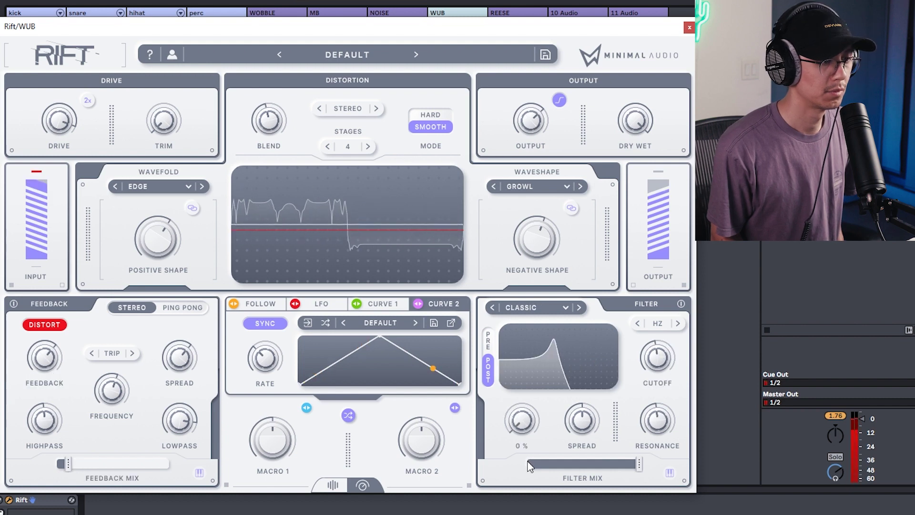
drag(687, 344, 660, 443)
drag(657, 358, 665, 377)
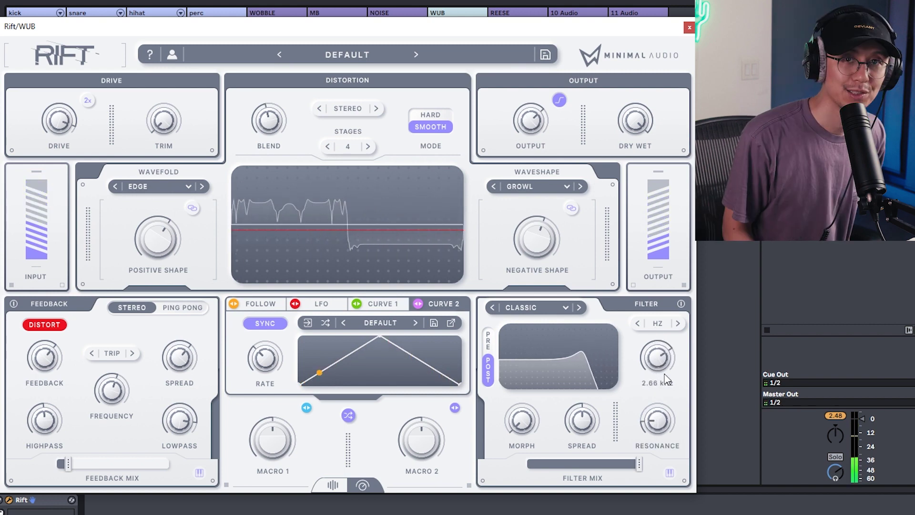